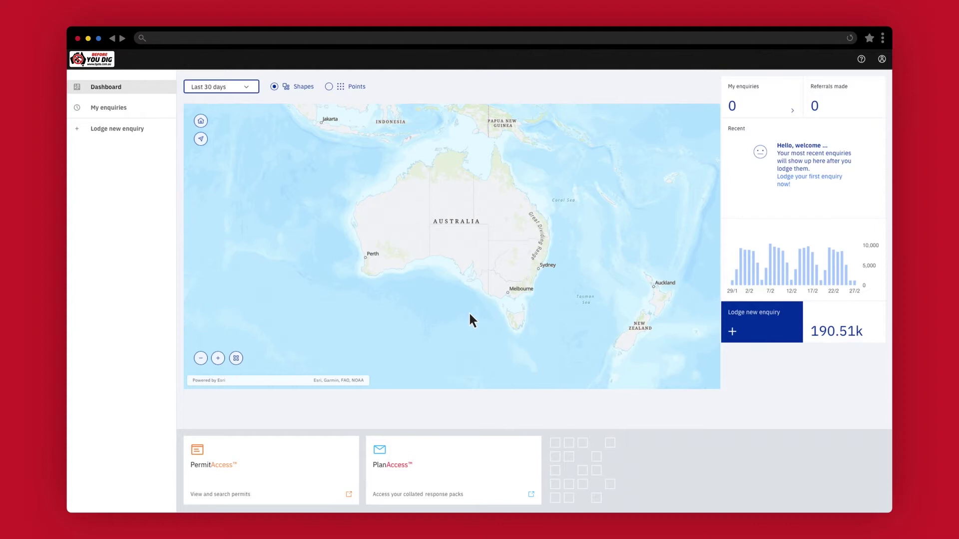
# Step: Start a new dig enquiry from the Dashboard sidebar's 'Lodge new enquiry' link
pyautogui.click(148, 130)
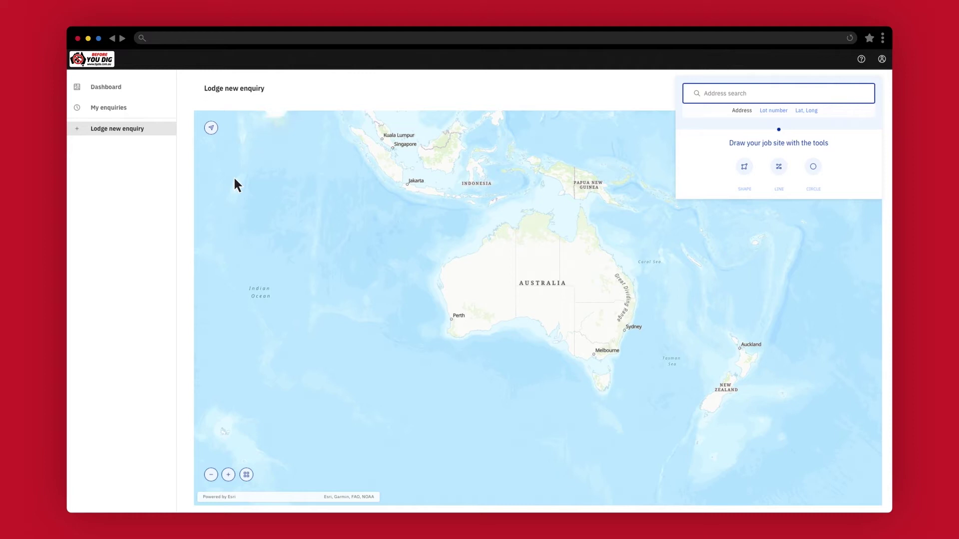
# Step: Centre the map on the current location beside Blackburn Station on Railway Rd
pyautogui.click(212, 129)
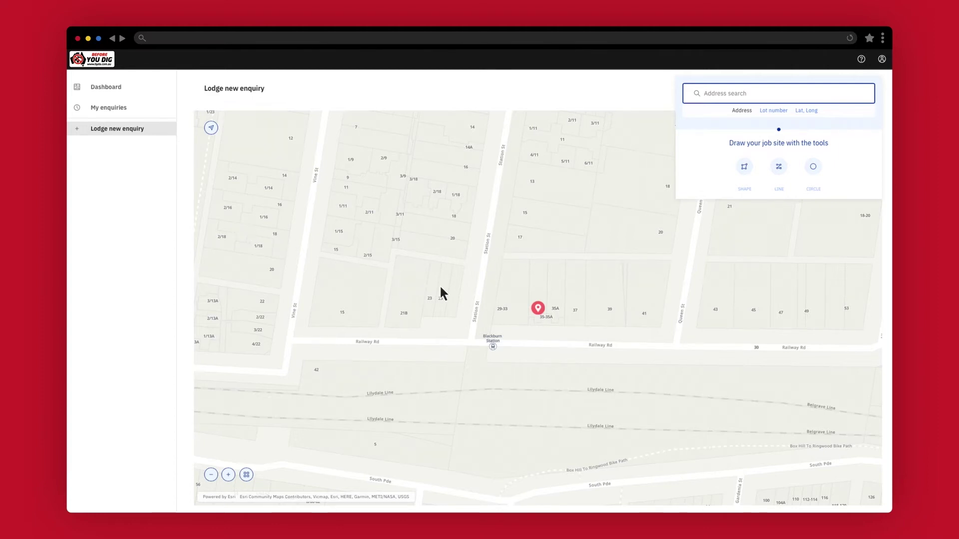
pyautogui.moveTo(447, 287)
pyautogui.mouseDown()
pyautogui.moveTo(568, 365)
pyautogui.moveTo(446, 286)
pyautogui.mouseUp()
# Step: Zoom the map in and out, box-zoom to Box Hill–Nunawading, then choose Lot number search
pyautogui.click(228, 475)
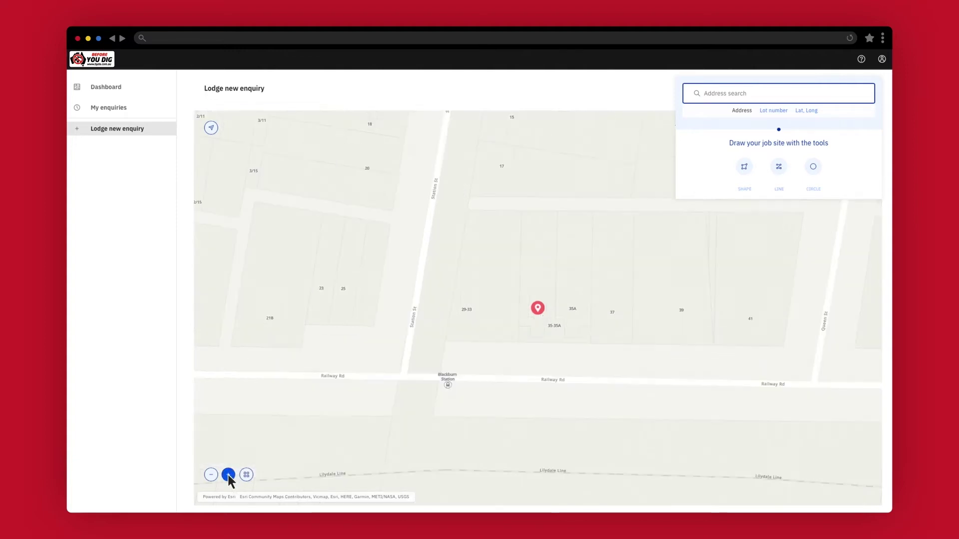
pyautogui.click(211, 475)
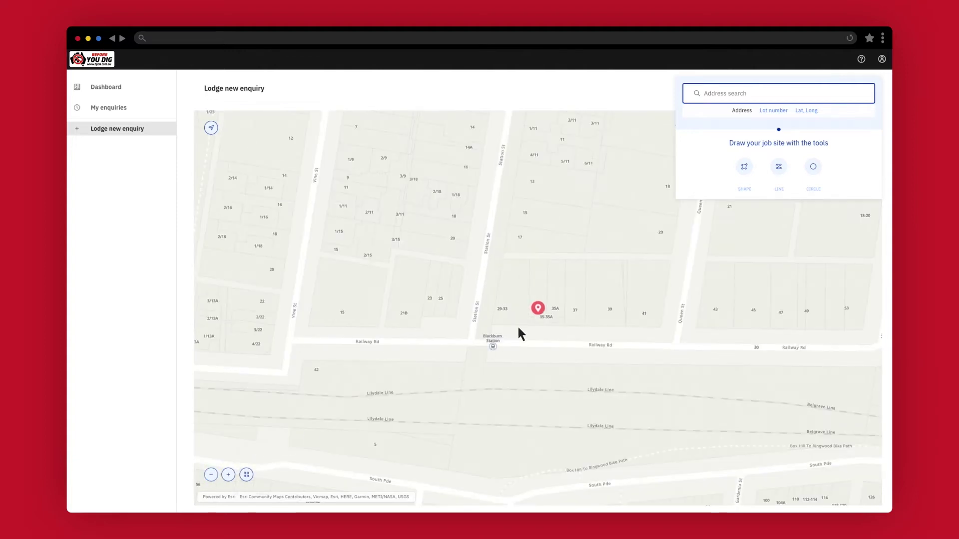
pyautogui.keyDown('ctrl'); pyautogui.scroll(5, 526, 325); pyautogui.keyUp('ctrl')
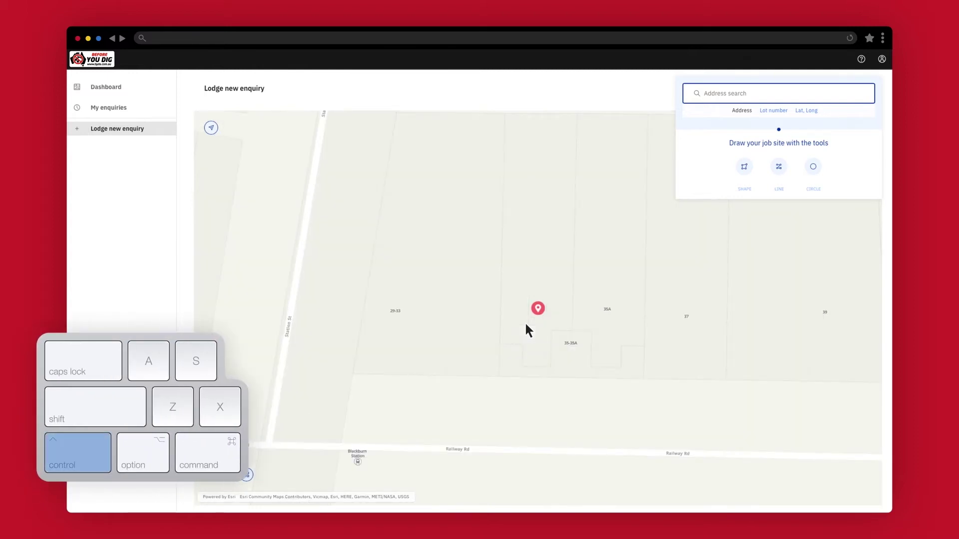
pyautogui.keyDown('ctrl'); pyautogui.scroll(-5, 526, 324); pyautogui.keyUp('ctrl')
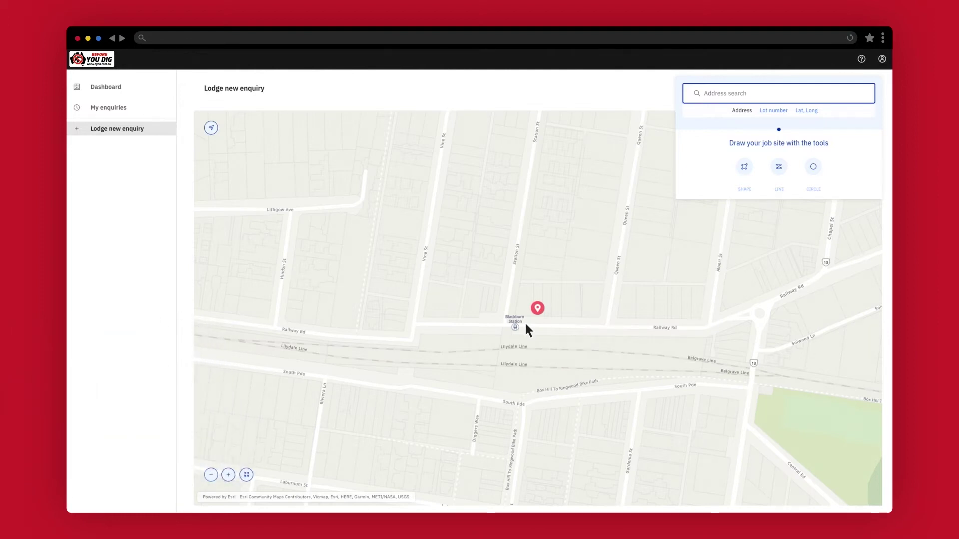
pyautogui.scroll(-5, 526, 325)
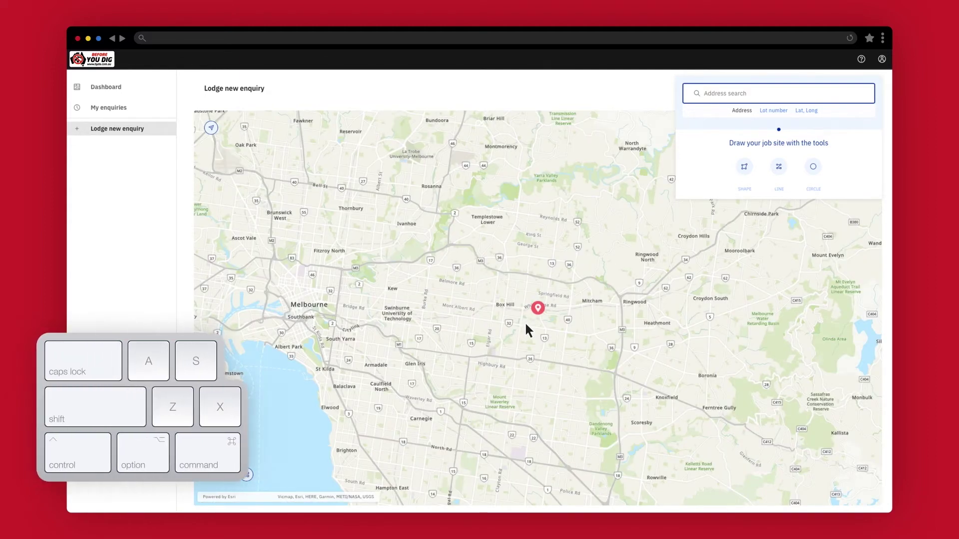
pyautogui.moveTo(487, 283); pyautogui.dragTo(582, 330)
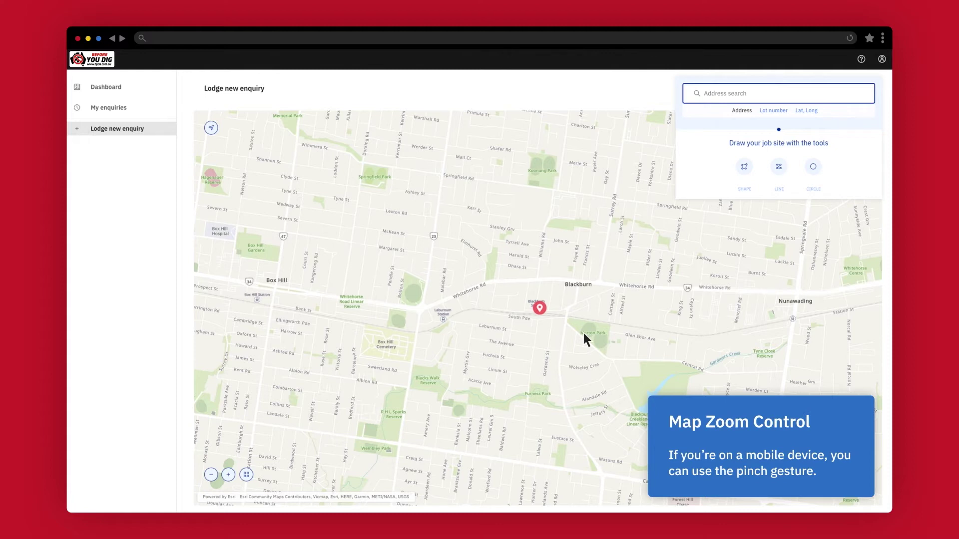
pyautogui.click(771, 107)
pyautogui.click(807, 111)
pyautogui.click(742, 111)
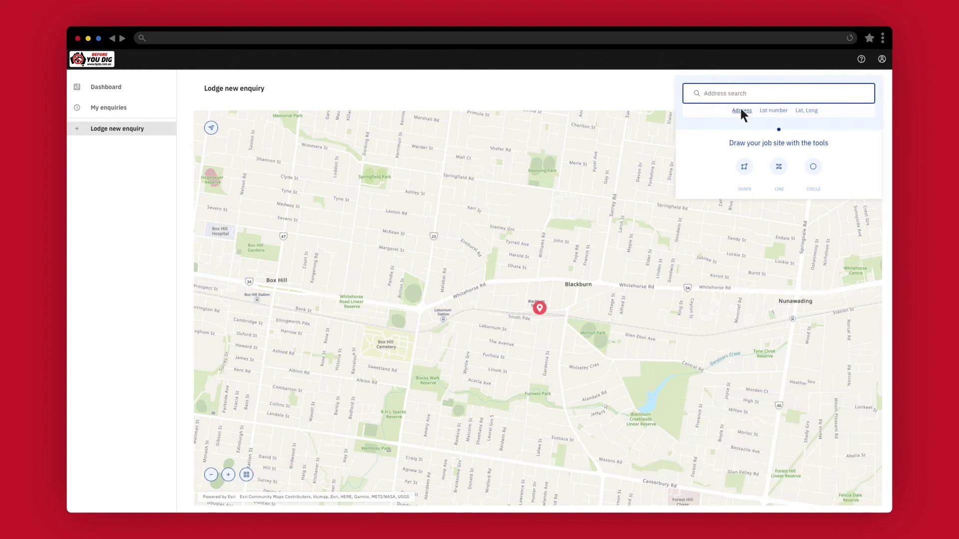
pyautogui.click(735, 91)
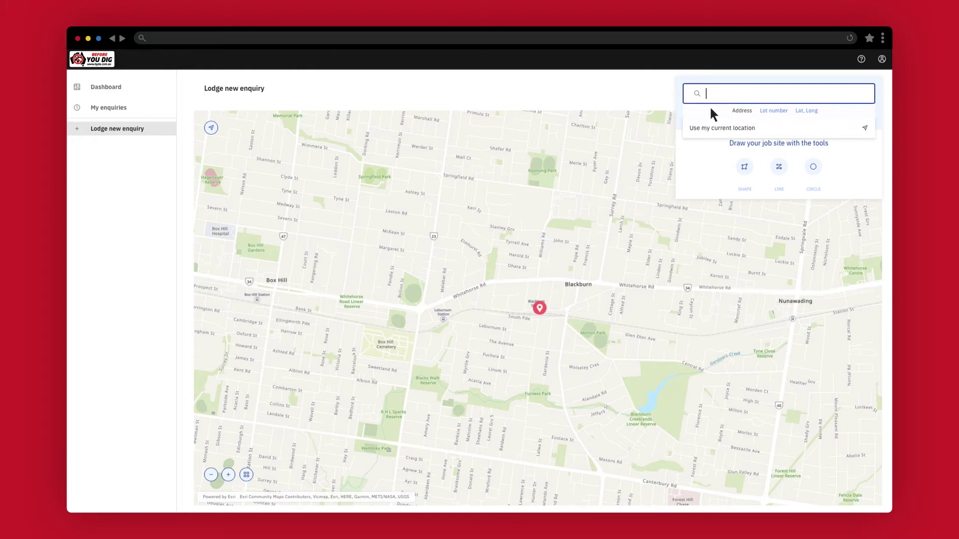
pyautogui.click(733, 128)
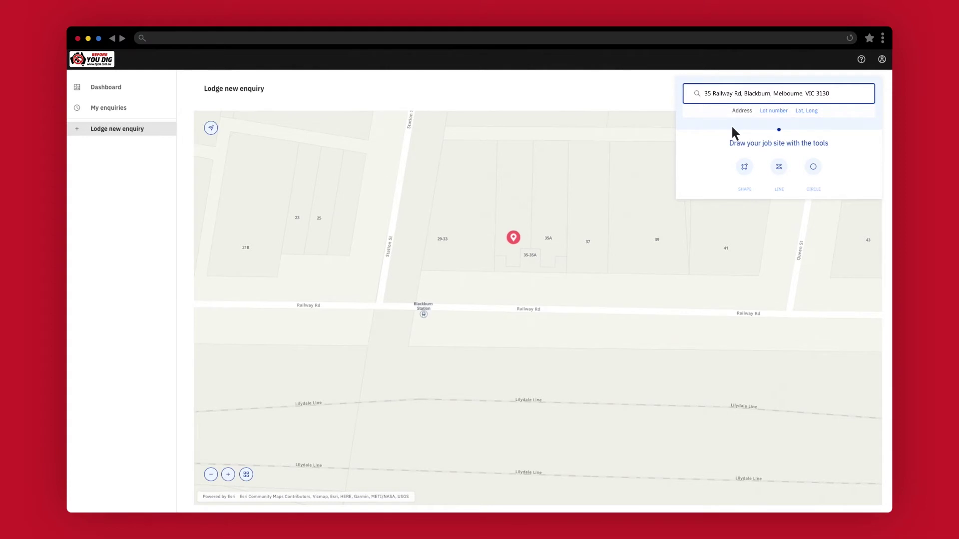
pyautogui.click(812, 167)
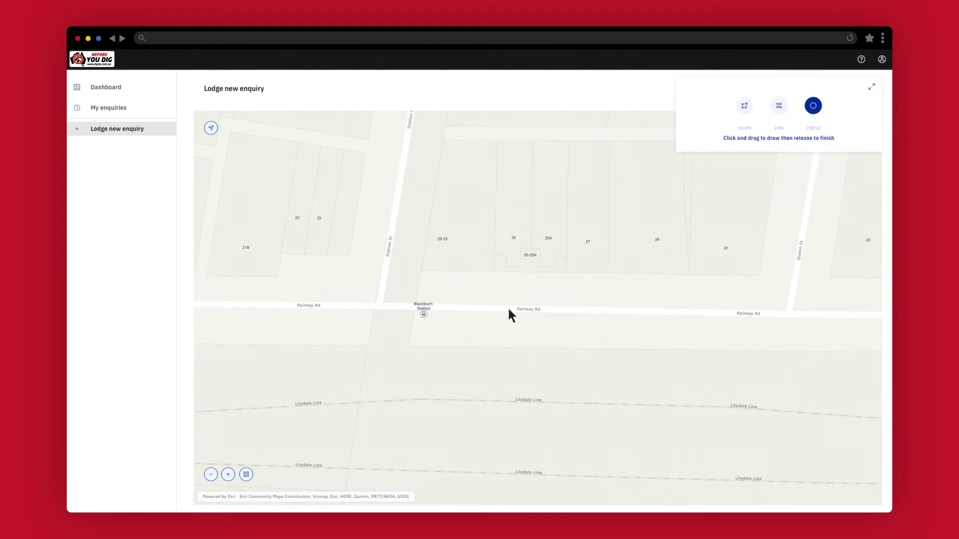
pyautogui.moveTo(510, 310); pyautogui.dragTo(543, 345)
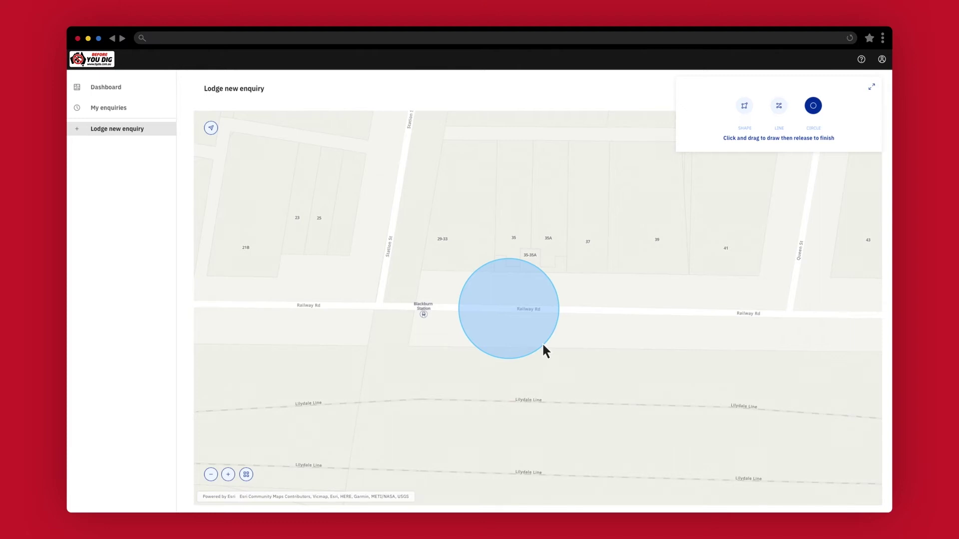
# Step: Draw a line-buffered dig area along Station St and Railway Rd
pyautogui.click(779, 108)
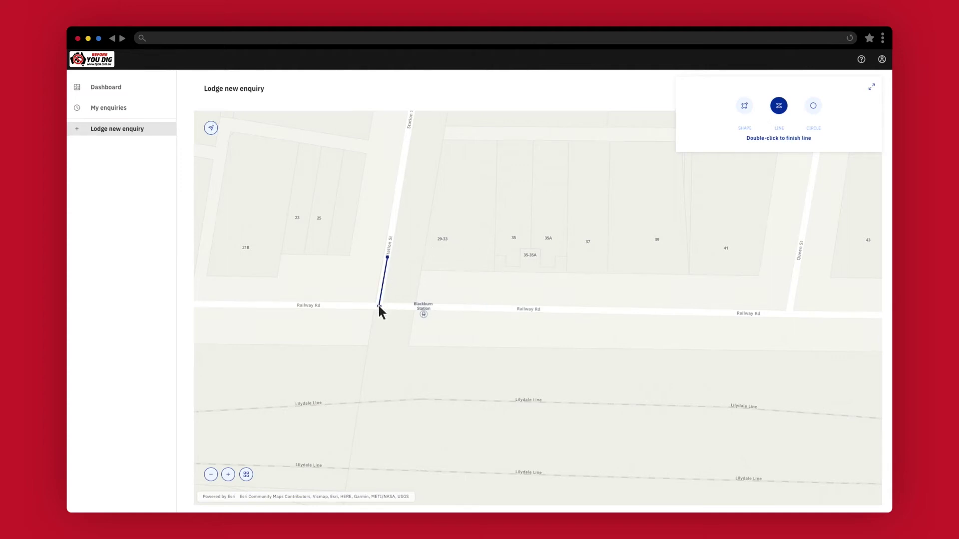
pyautogui.doubleClick(654, 312)
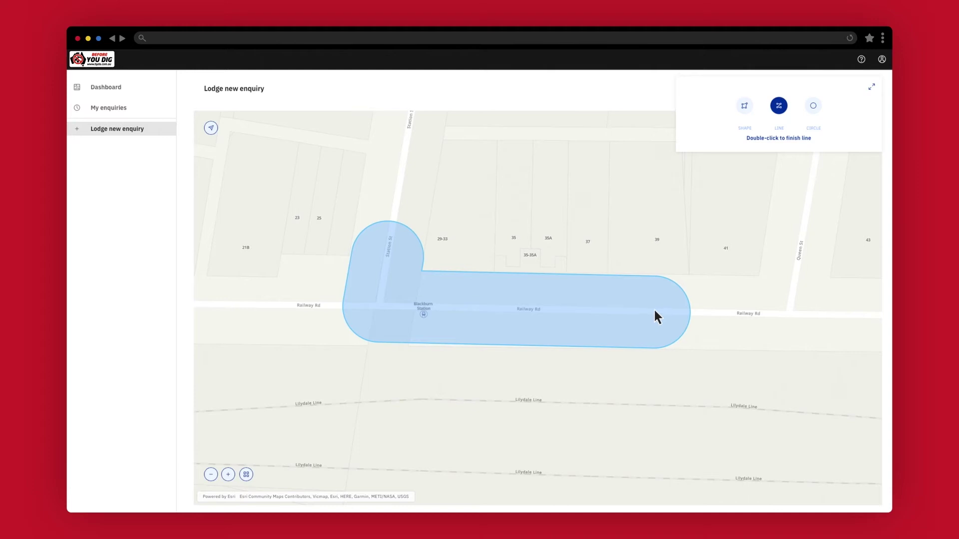
pyautogui.click(744, 106)
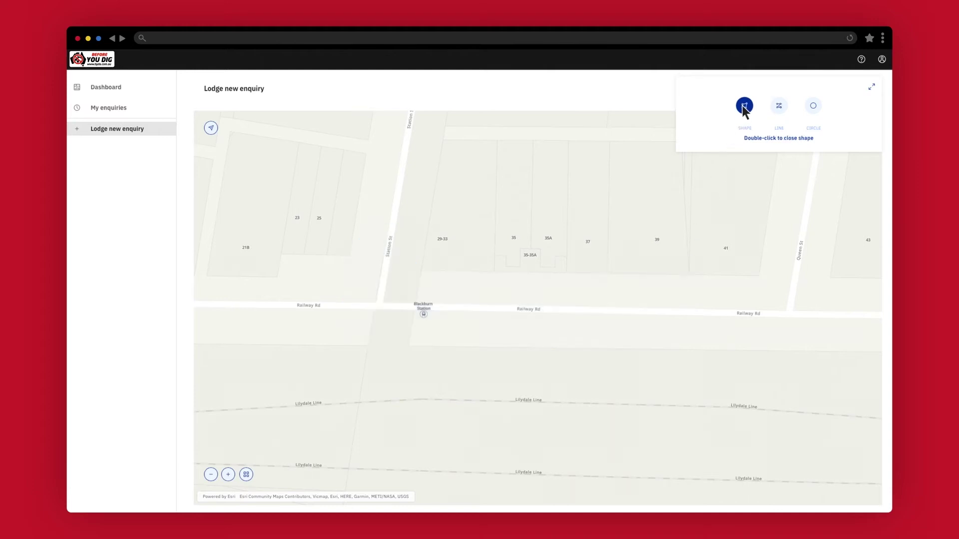
pyautogui.click(496, 140)
pyautogui.click(494, 272)
pyautogui.click(442, 271)
pyautogui.click(440, 346)
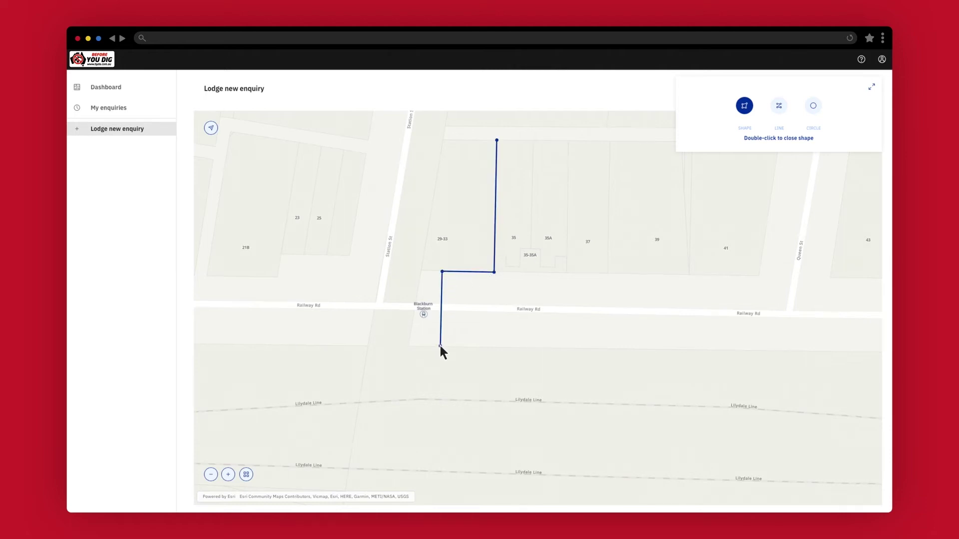
pyautogui.click(611, 349)
pyautogui.click(613, 274)
pyautogui.click(528, 272)
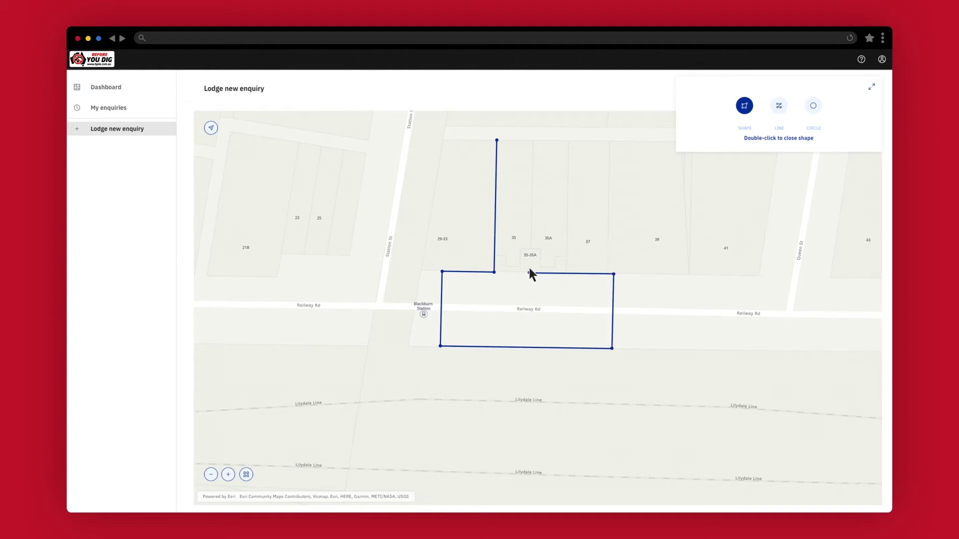
pyautogui.click(532, 141)
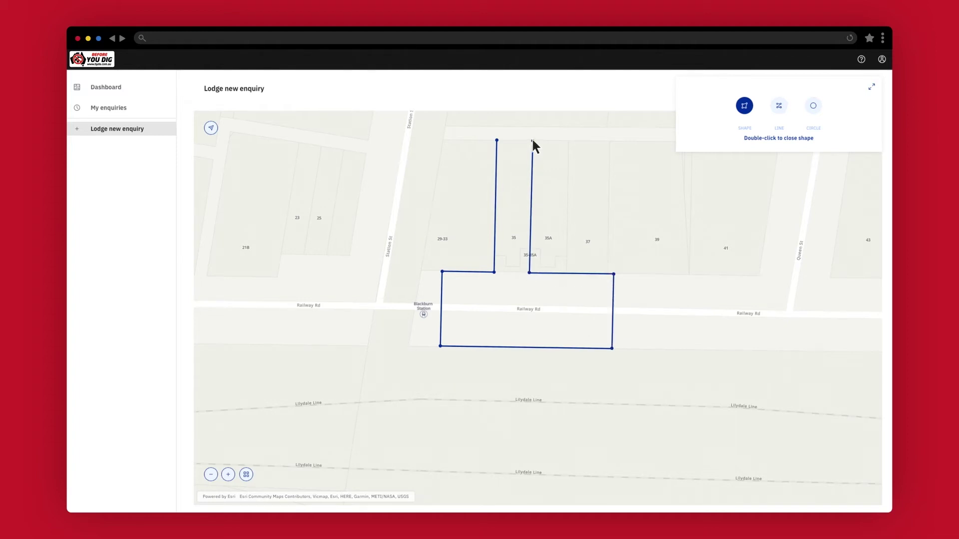
pyautogui.doubleClick(497, 140)
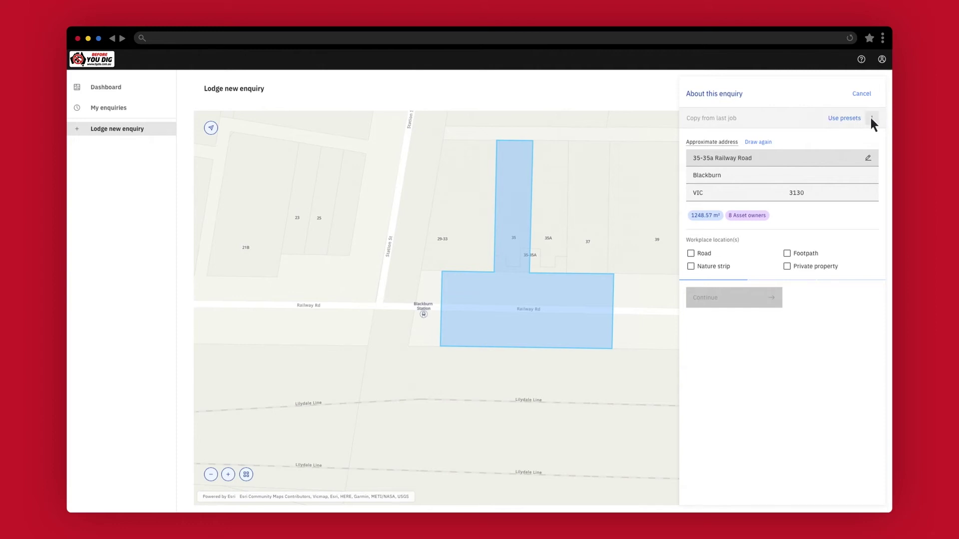
pyautogui.click(872, 118)
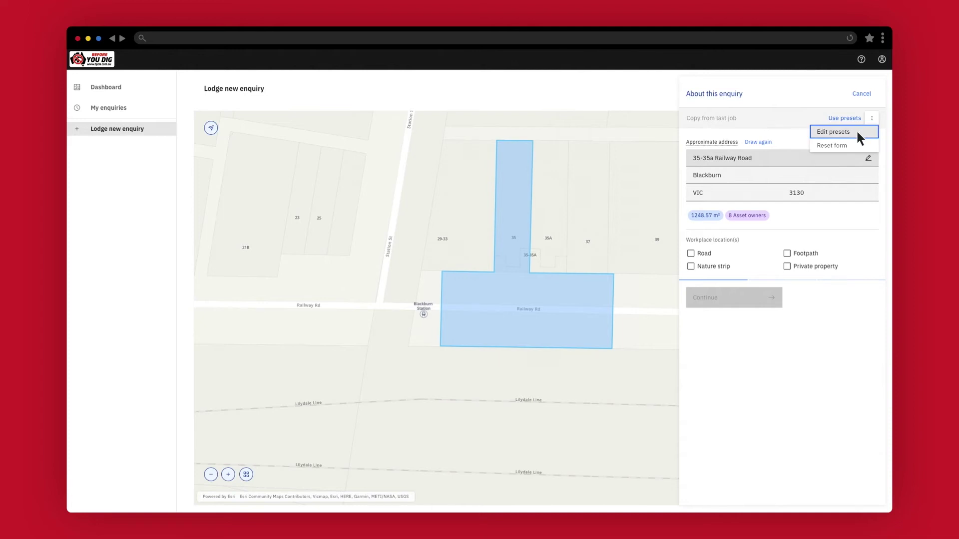
pyautogui.click(858, 136)
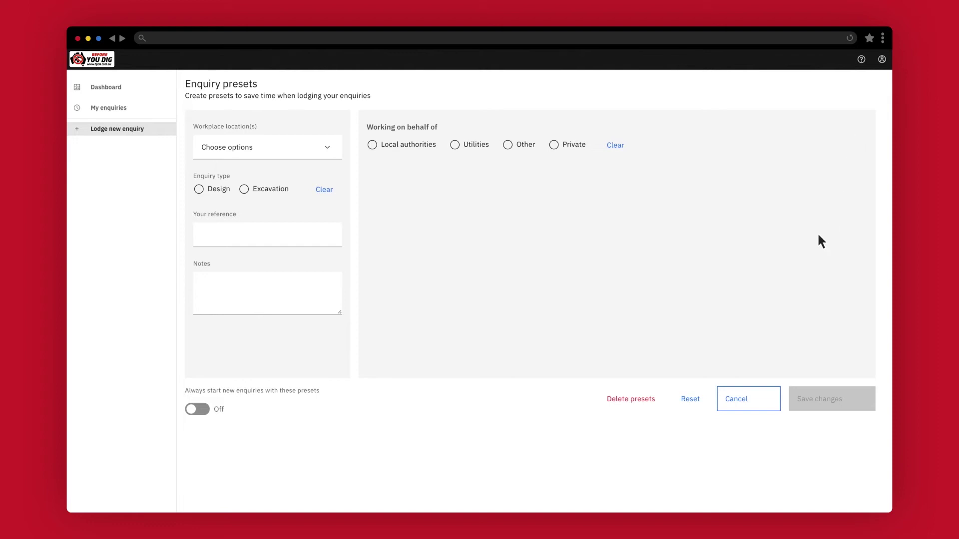
pyautogui.click(757, 394)
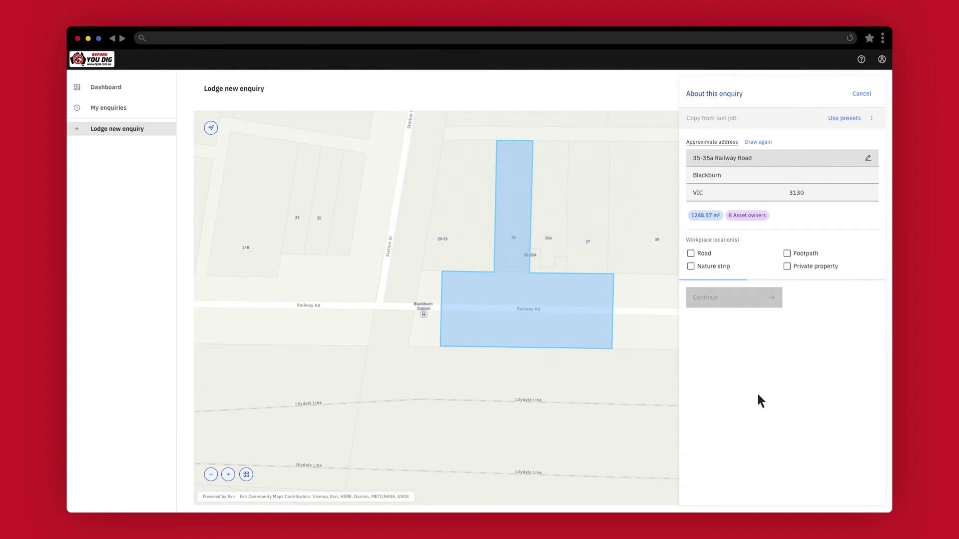
# Step: Tick Road as a workplace location
pyautogui.click(691, 253)
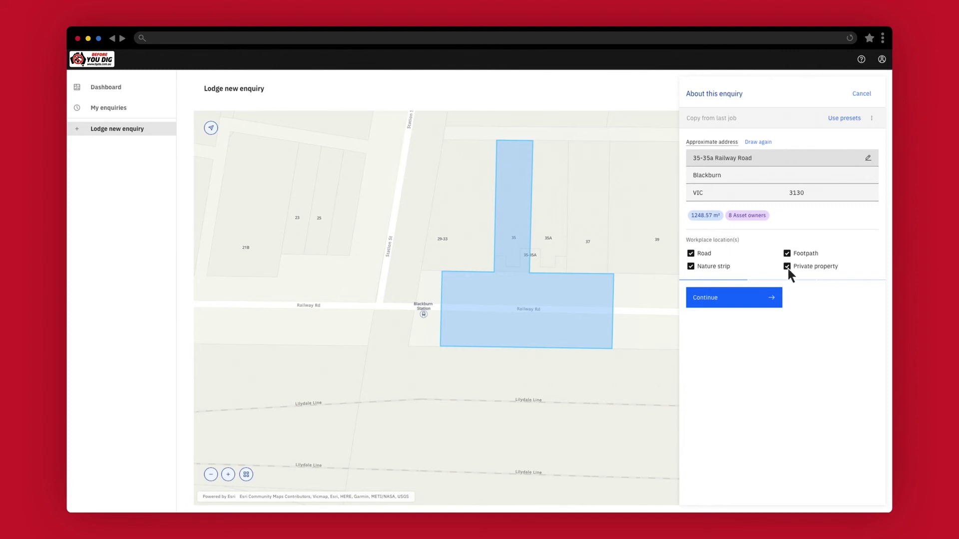
# Step: Set the job dates from 2 March 2022 to 16 March 2022
pyautogui.click(743, 296)
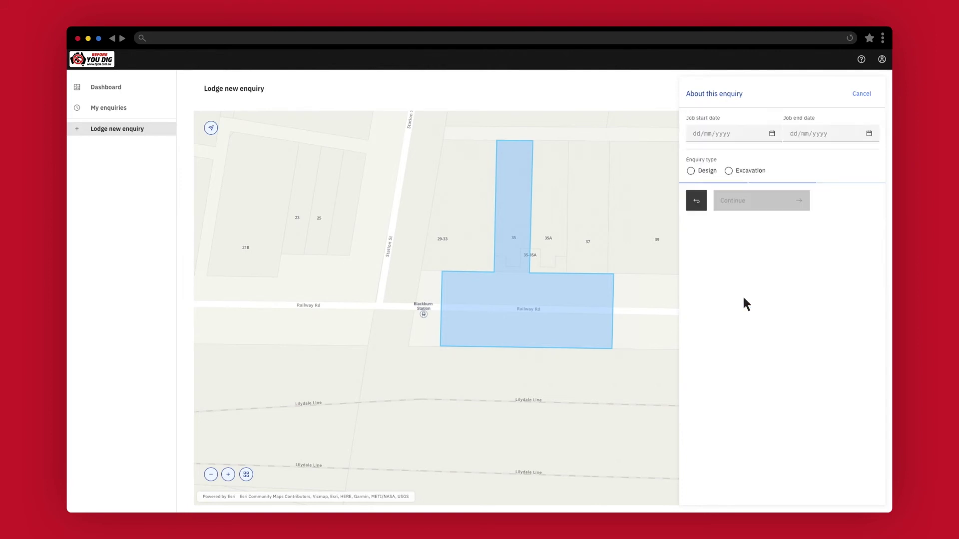
pyautogui.click(747, 135)
pyautogui.click(747, 257)
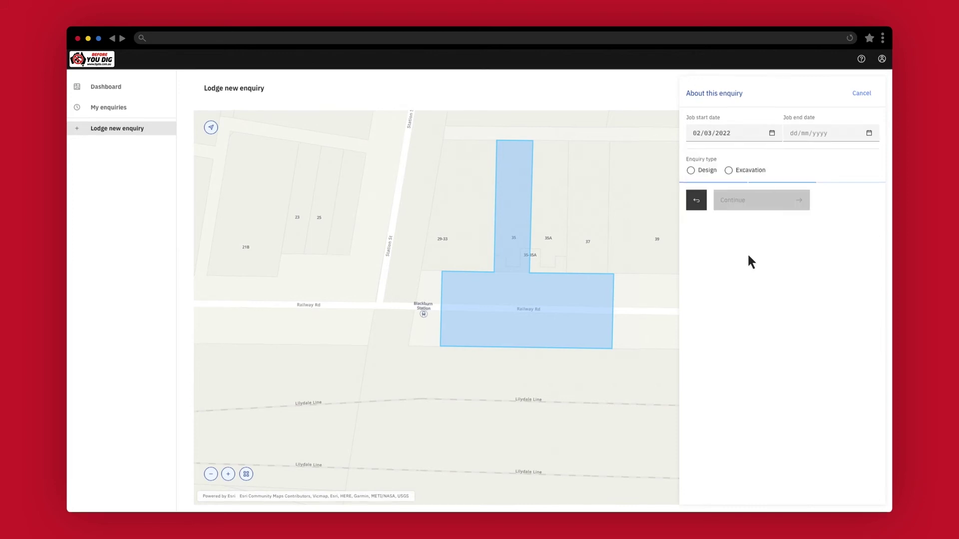
pyautogui.click(815, 134)
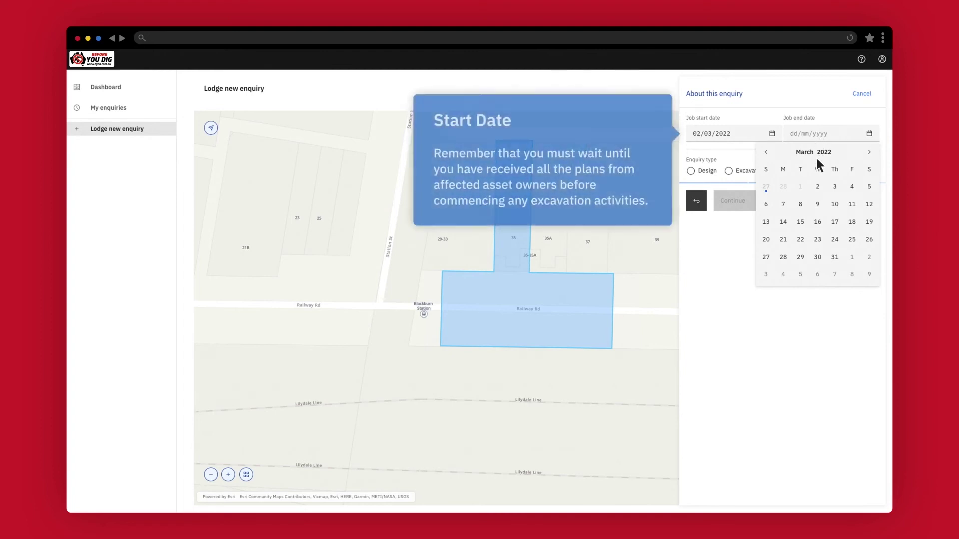
pyautogui.click(817, 222)
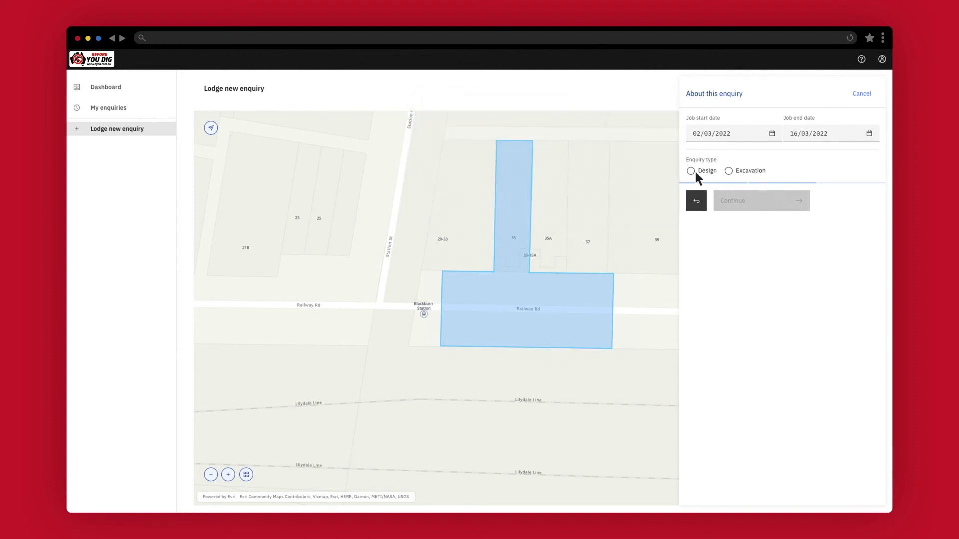
# Step: Make it an Excavation enquiry with Manual and Mechanical Excavation activities, then continue
pyautogui.click(729, 171)
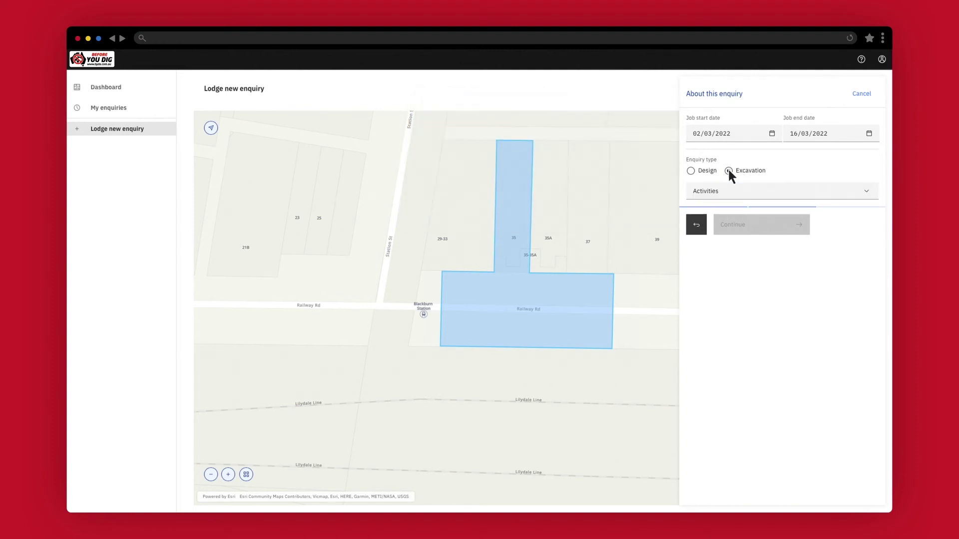
pyautogui.click(746, 193)
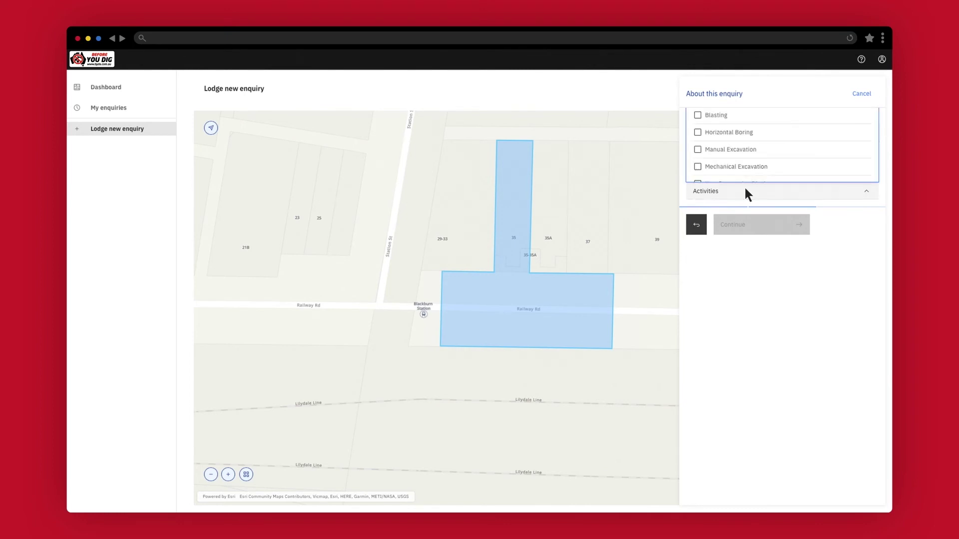
pyautogui.click(697, 150)
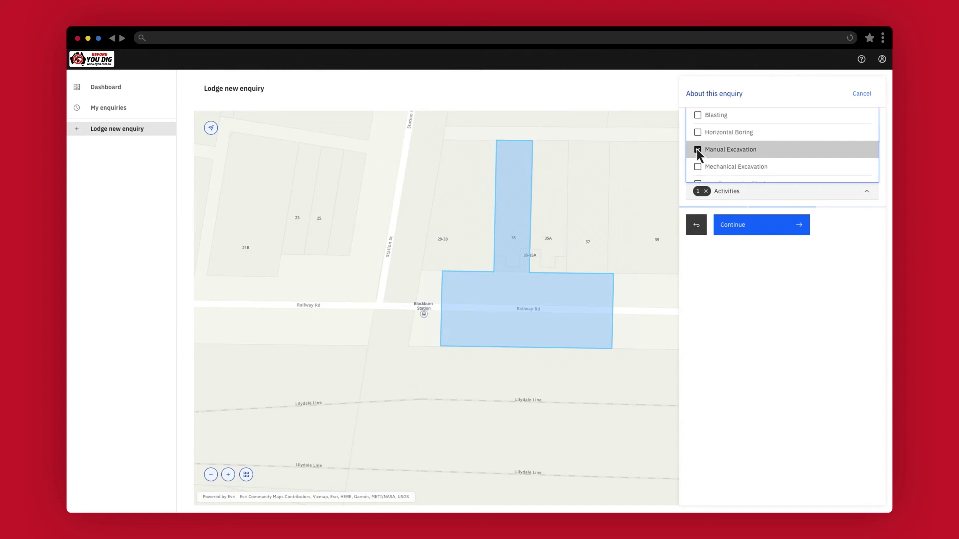
pyautogui.click(697, 167)
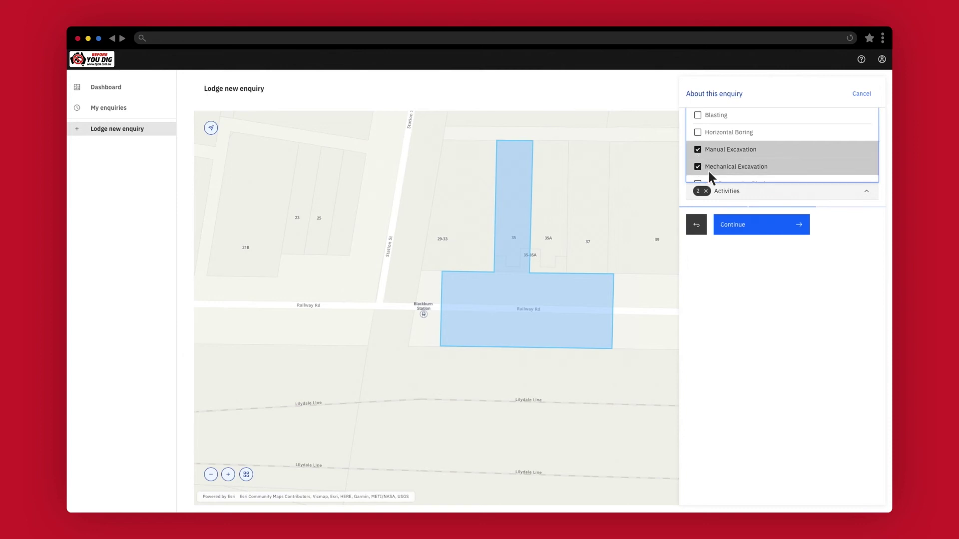
pyautogui.click(749, 193)
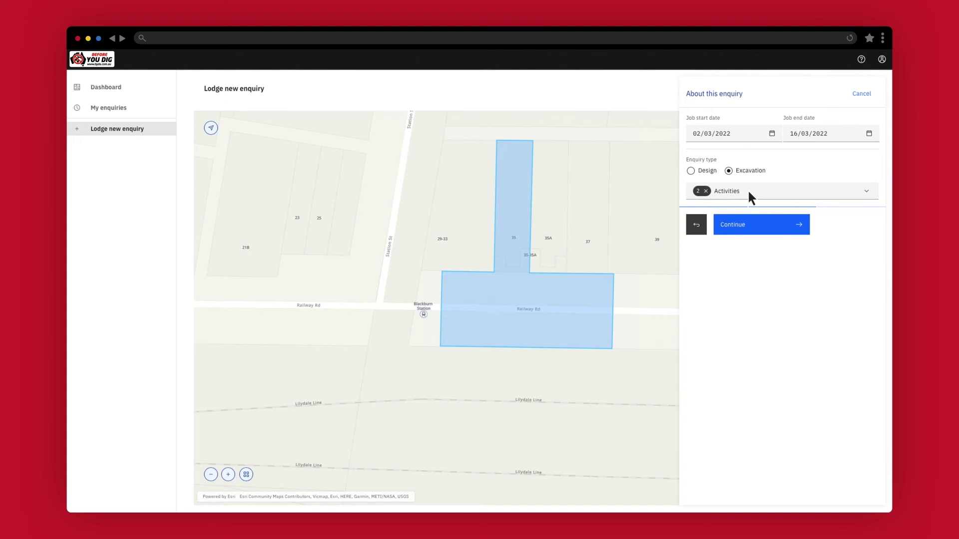
pyautogui.click(760, 223)
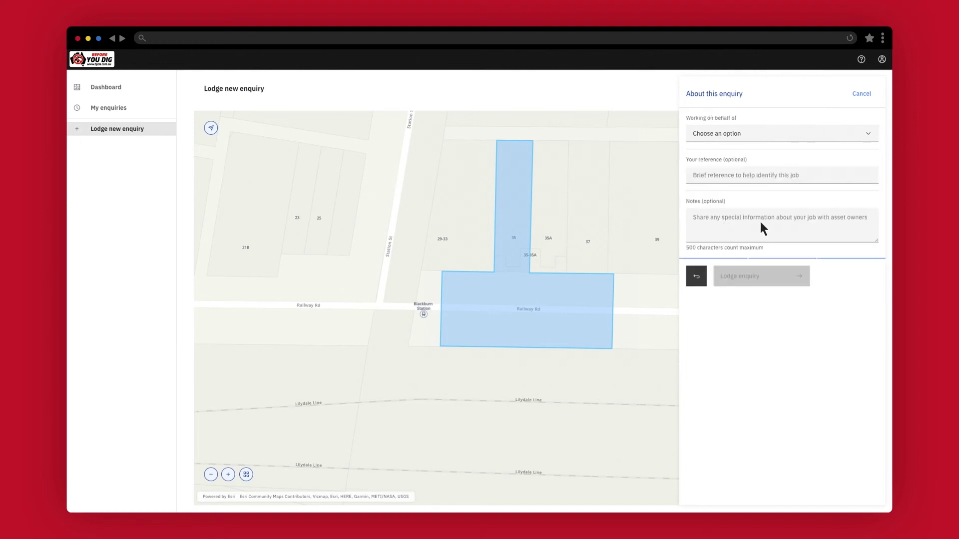
# Step: Set 'Working on behalf of' to Private, after briefly trying Other
pyautogui.click(782, 136)
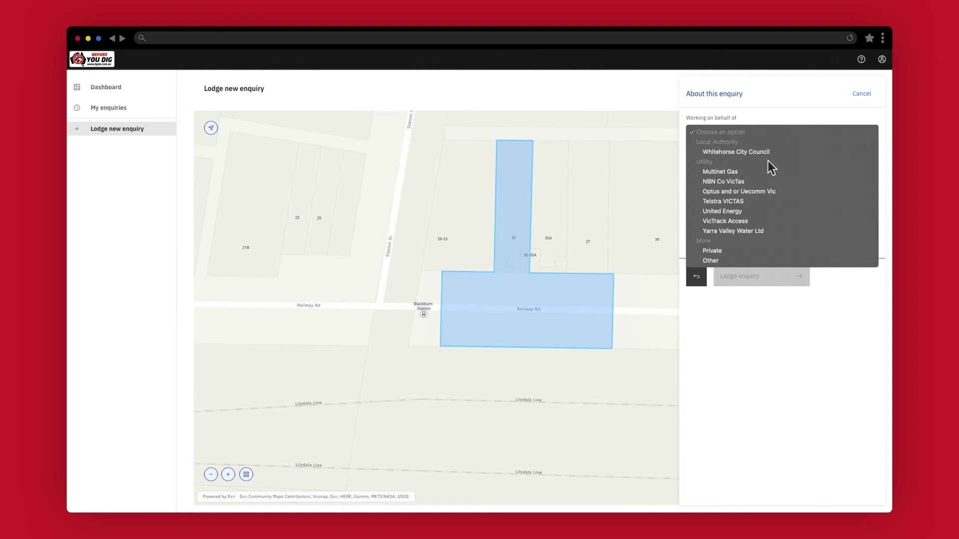
pyautogui.click(729, 260)
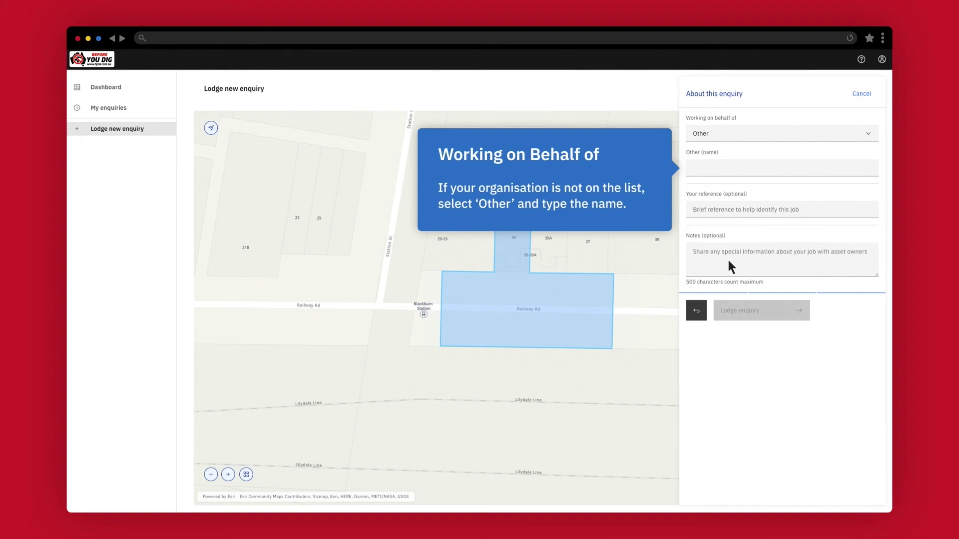
pyautogui.click(745, 132)
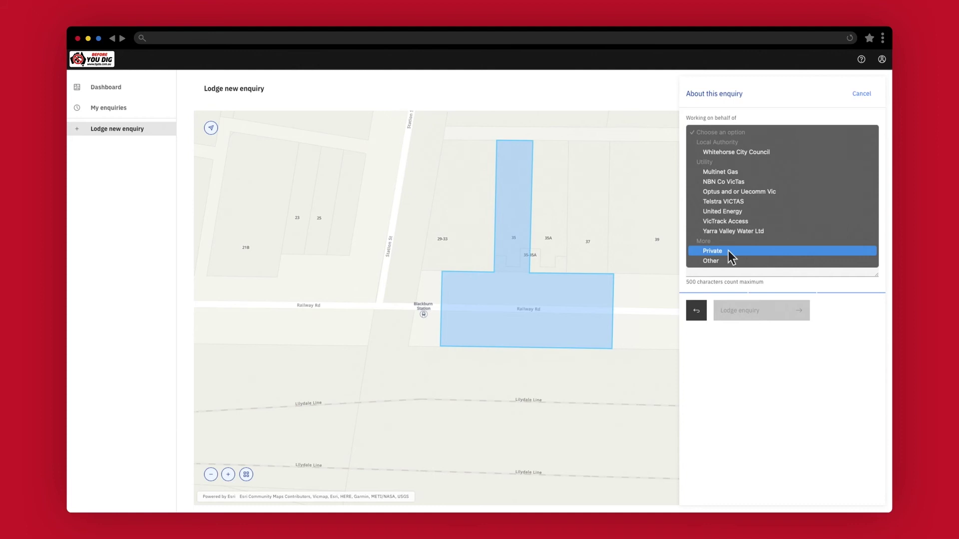
pyautogui.click(728, 251)
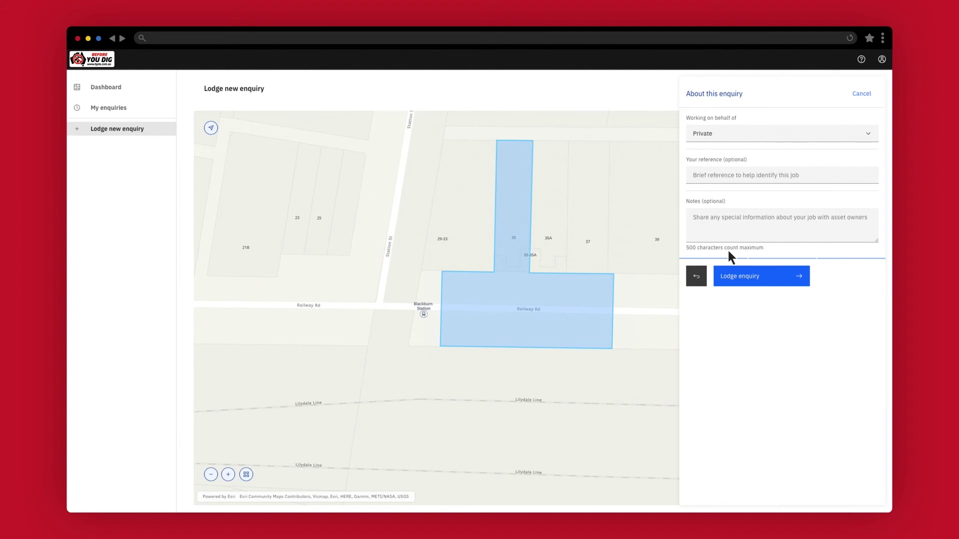
# Step: Give the enquiry reference 'Landscaping' and notes 'Landscaping work in front yard and within verge including new fence.', then lodge it
pyautogui.click(745, 175)
pyautogui.write('Landscaping')
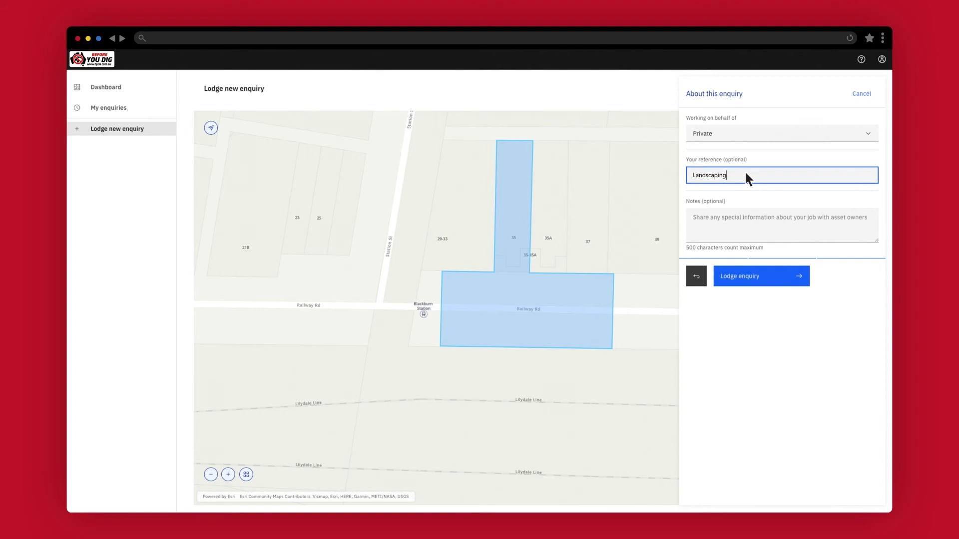
pyautogui.click(729, 225)
pyautogui.write('Landscaping work in front yard a')
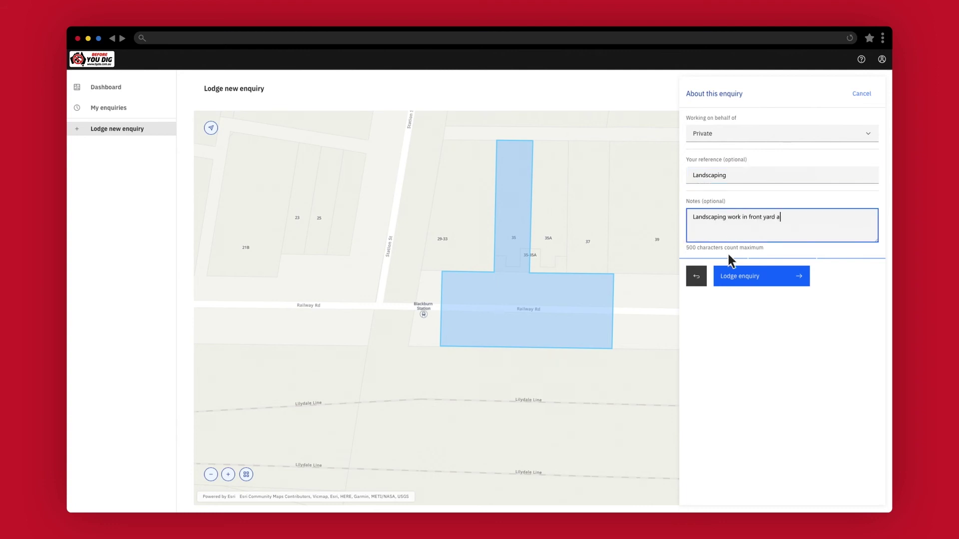
pyautogui.write('nd within verge including new fence.')
pyautogui.click(728, 253)
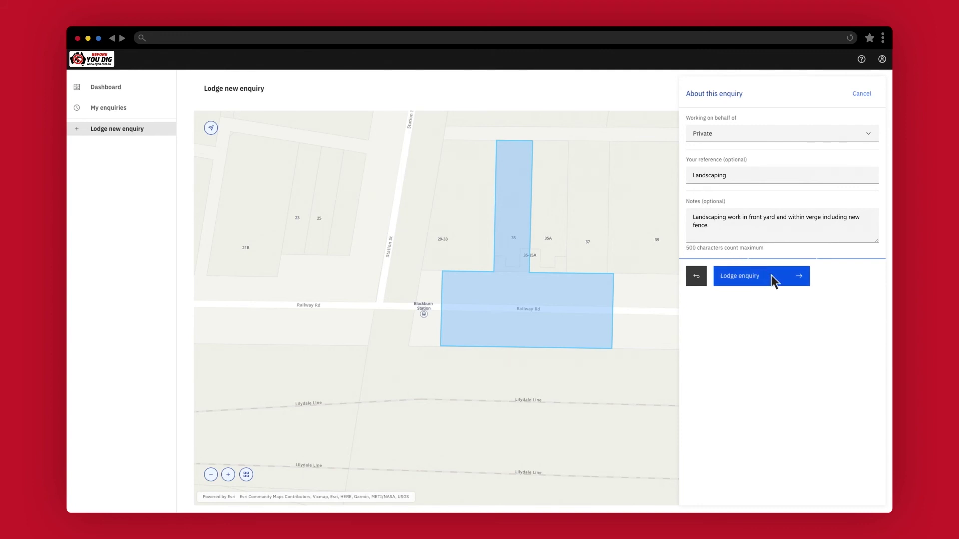
pyautogui.click(773, 281)
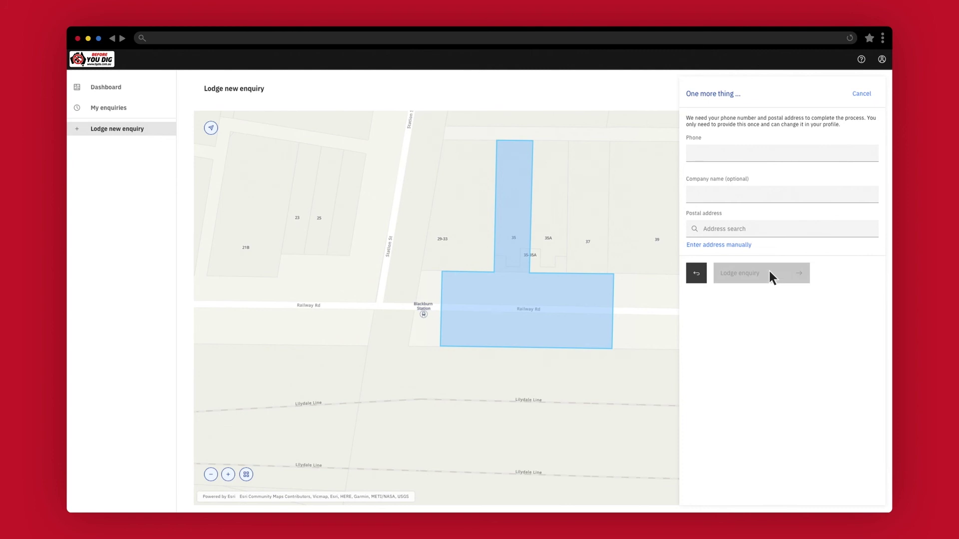
# Step: Fill in the contact phone number and enter the site's Blackburn postal address in the address search
pyautogui.click(720, 157)
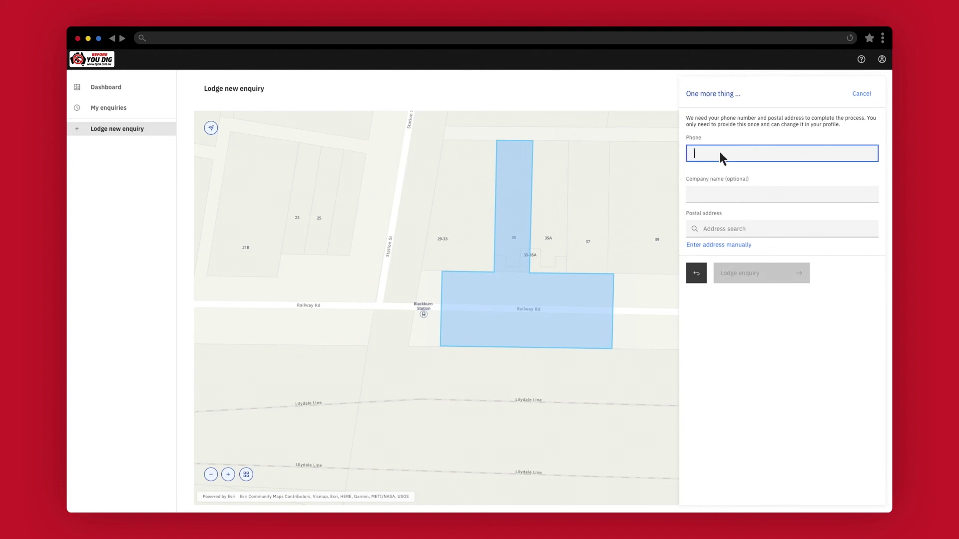
pyautogui.click(732, 227)
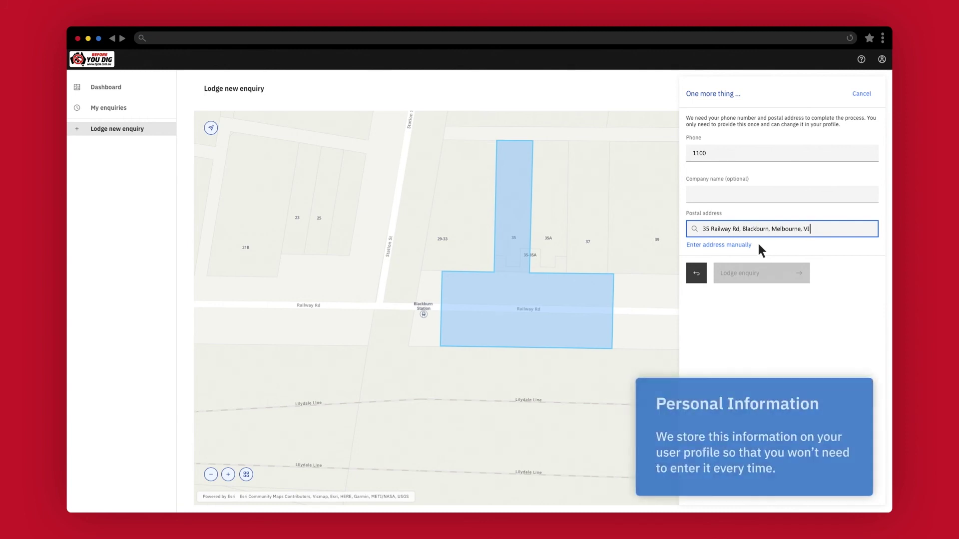
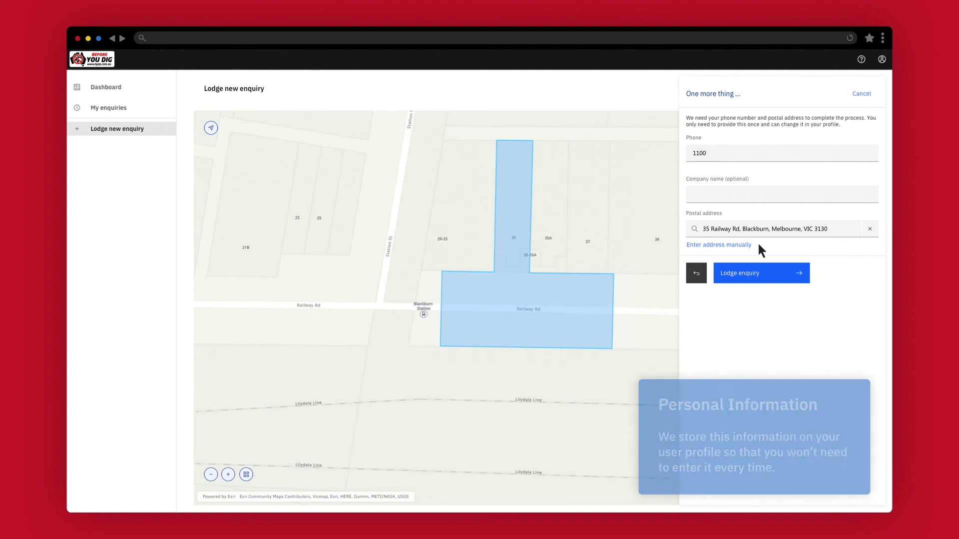
# Step: Lodge the enquiry and expand United Energy's entry to see its Waiting status
pyautogui.click(766, 274)
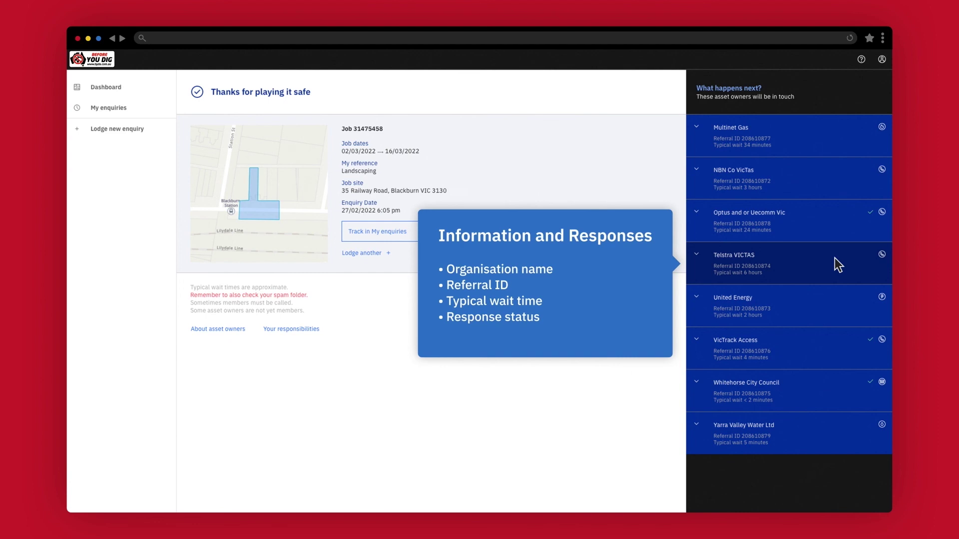
pyautogui.click(812, 303)
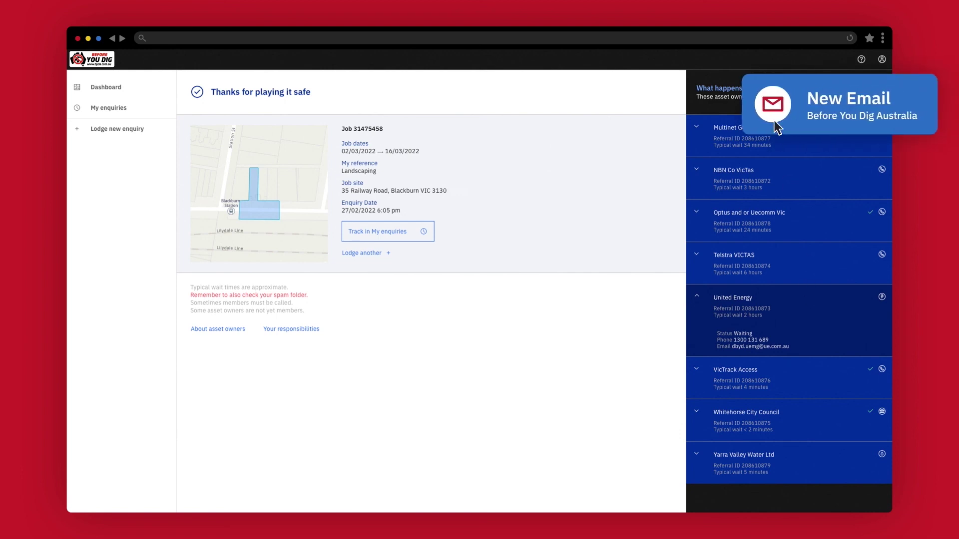
# Step: Open Before You Dig Australia's confirmation email with the enquiry details and PDF attachment
pyautogui.click(775, 106)
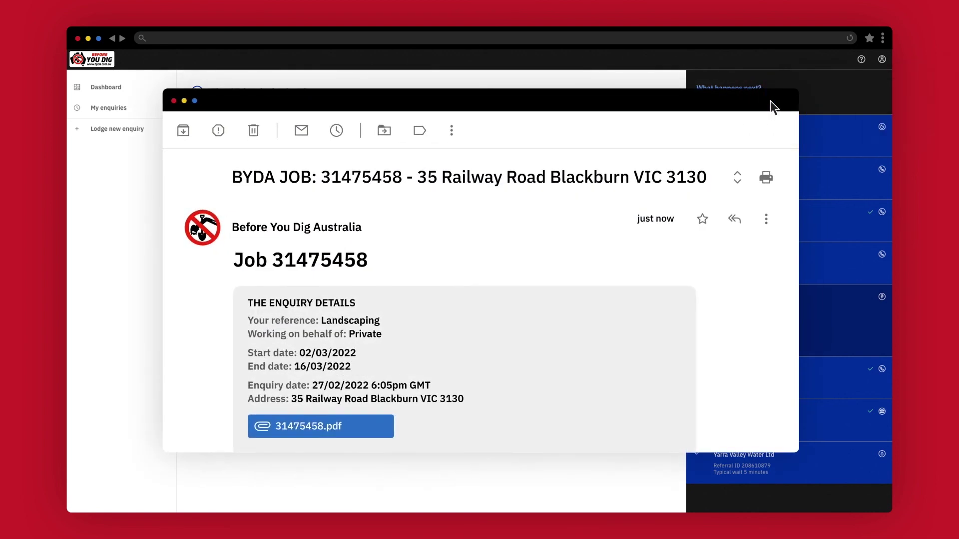